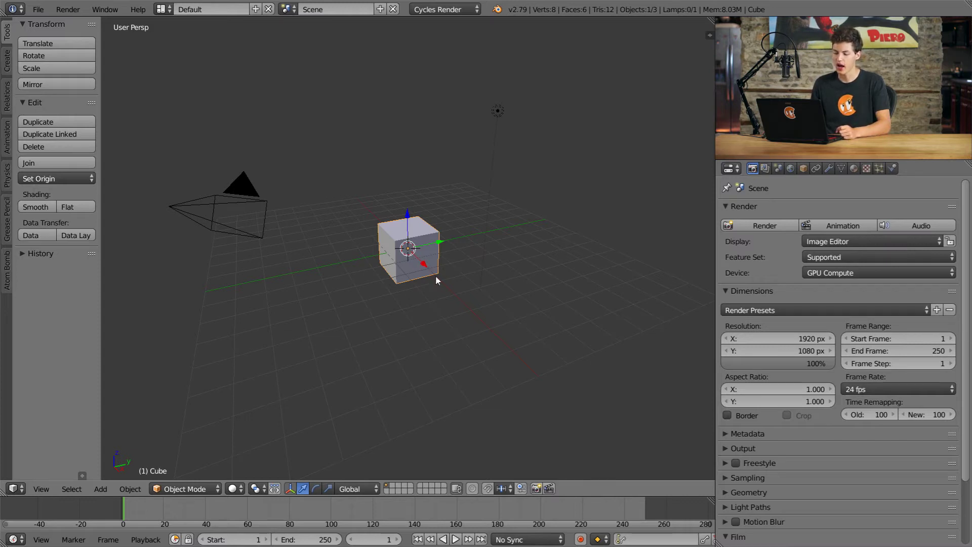
# Move the cube slightly along the global X axis.
pyautogui.press('g')
pyautogui.press('x')
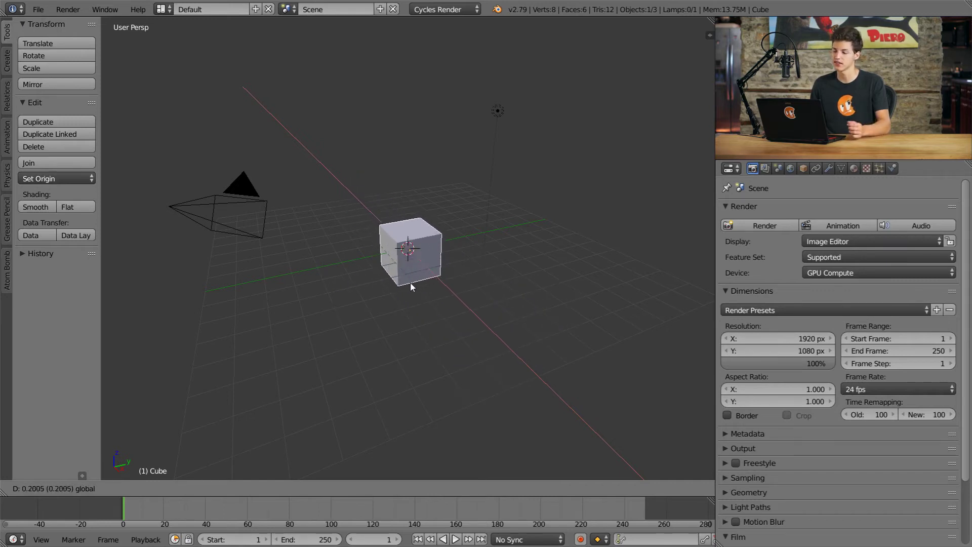
pyautogui.click(408, 278)
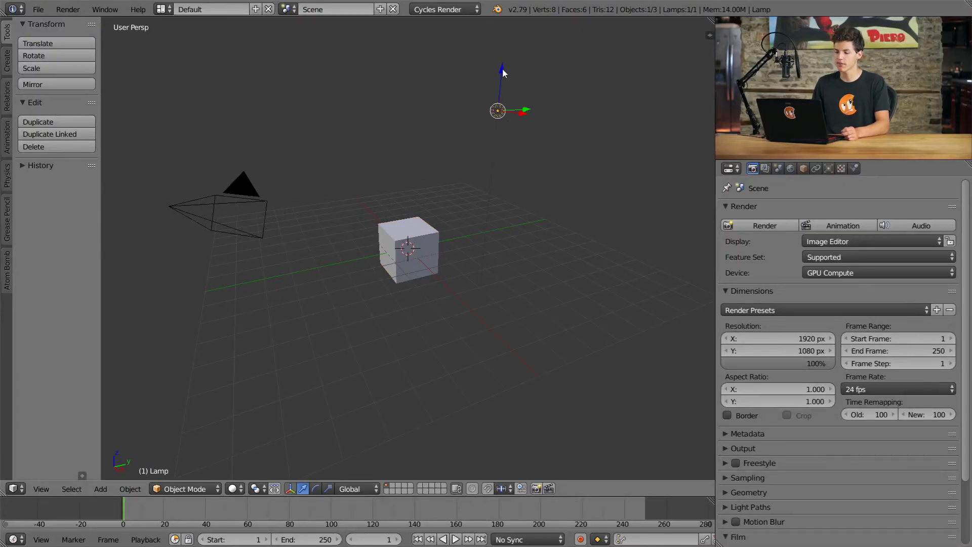
# Lower the lamp slightly along the global Z axis and reposition it freely in the view.
pyautogui.moveTo(503, 73); pyautogui.dragTo(496, 170)
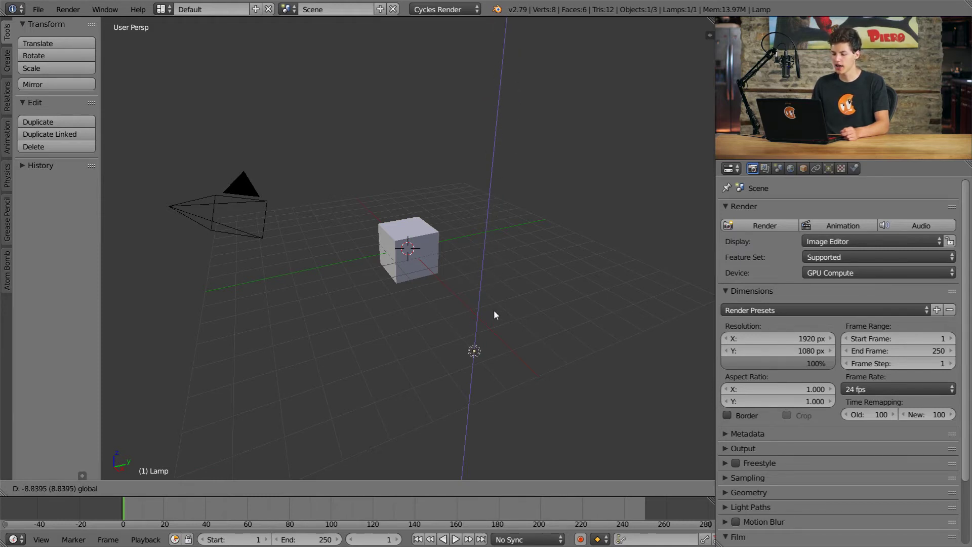
pyautogui.moveTo(516, 96); pyautogui.dragTo(518, 93)
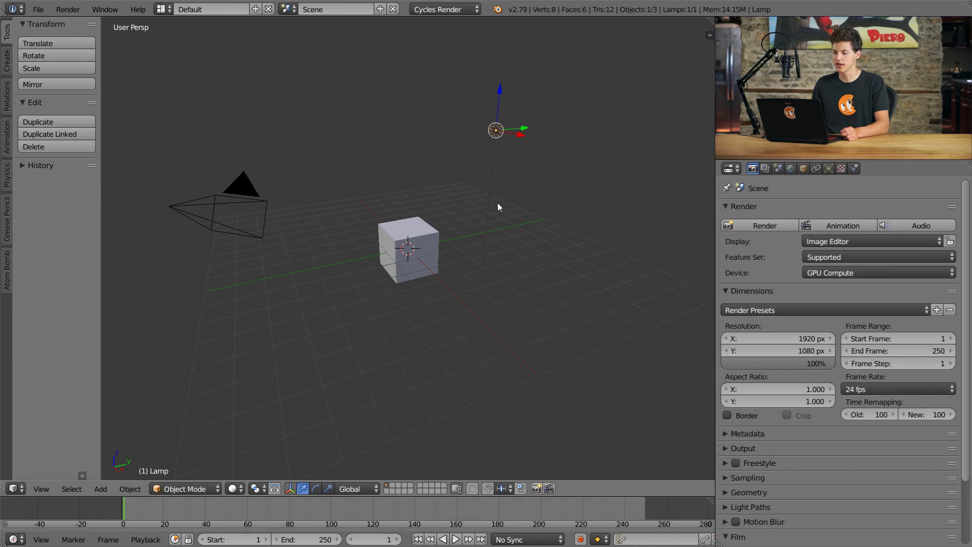
pyautogui.moveTo(508, 199); pyautogui.dragTo(419, 215, button='middle')
pyautogui.moveTo(238, 225); pyautogui.dragTo(235, 227)
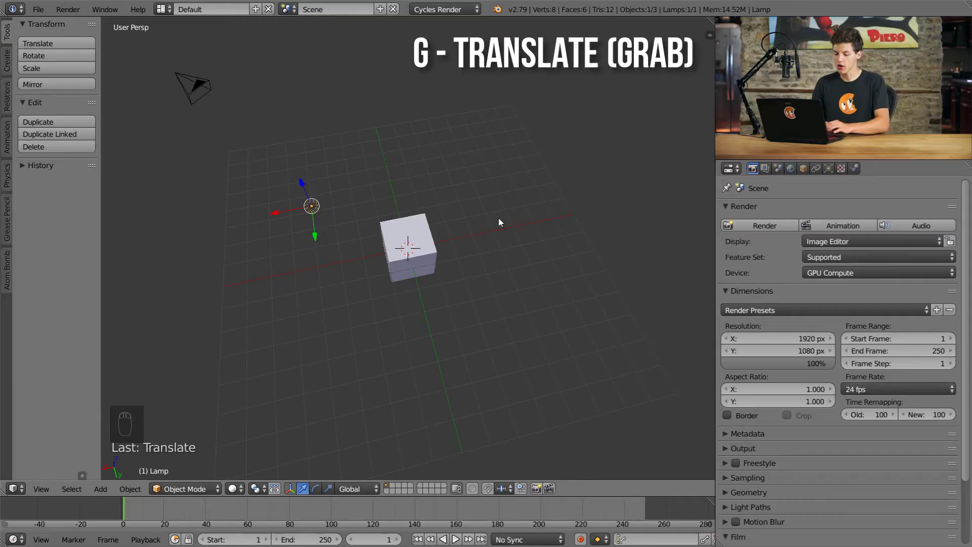
pyautogui.press('g')
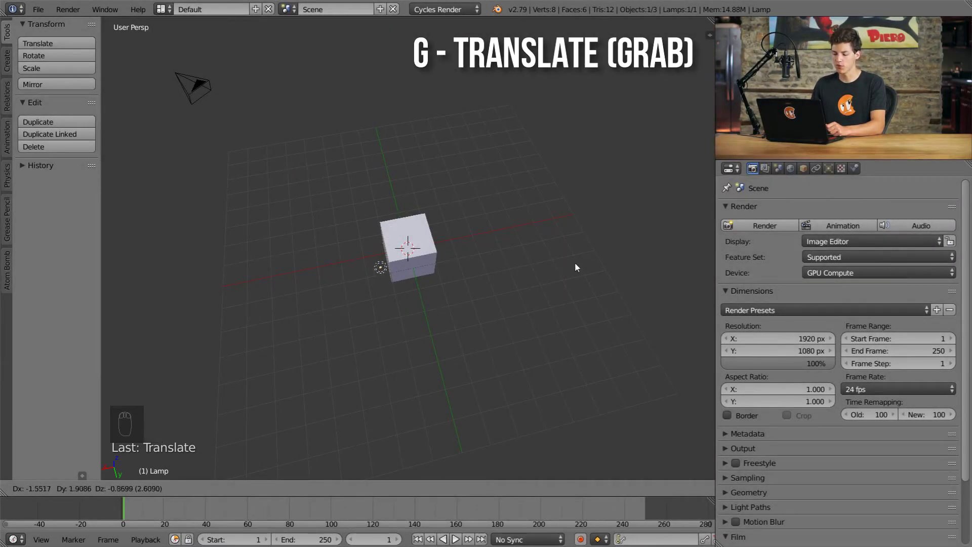
pyautogui.click(515, 187)
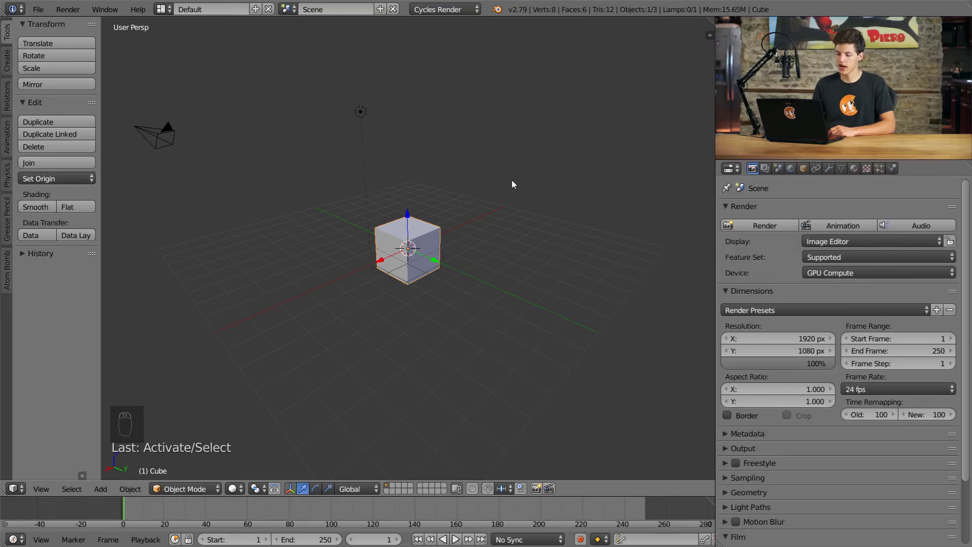
# Switch to the rotation manipulator and rotate the cube a full turn, about 360°, around the global X axis.
pyautogui.click(317, 489)
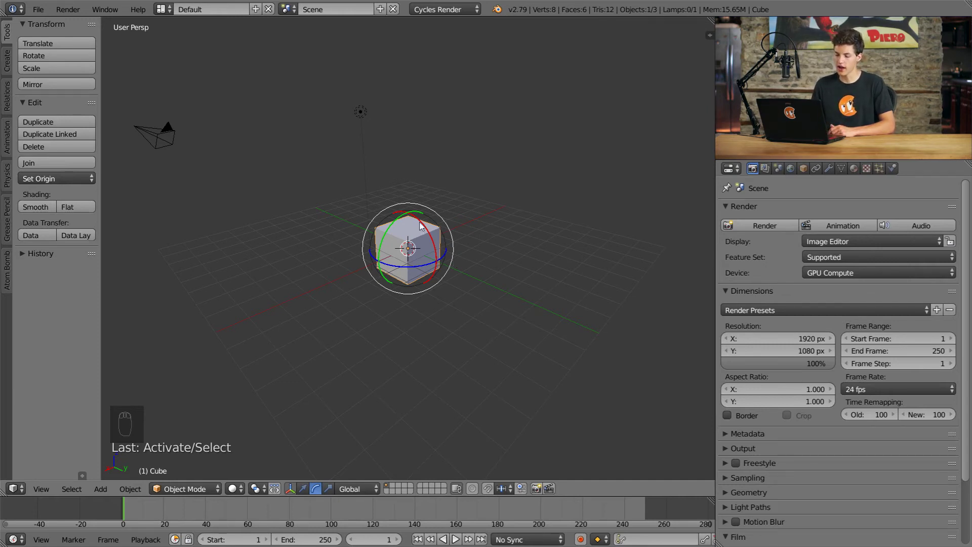
pyautogui.moveTo(421, 226); pyautogui.dragTo(435, 252)
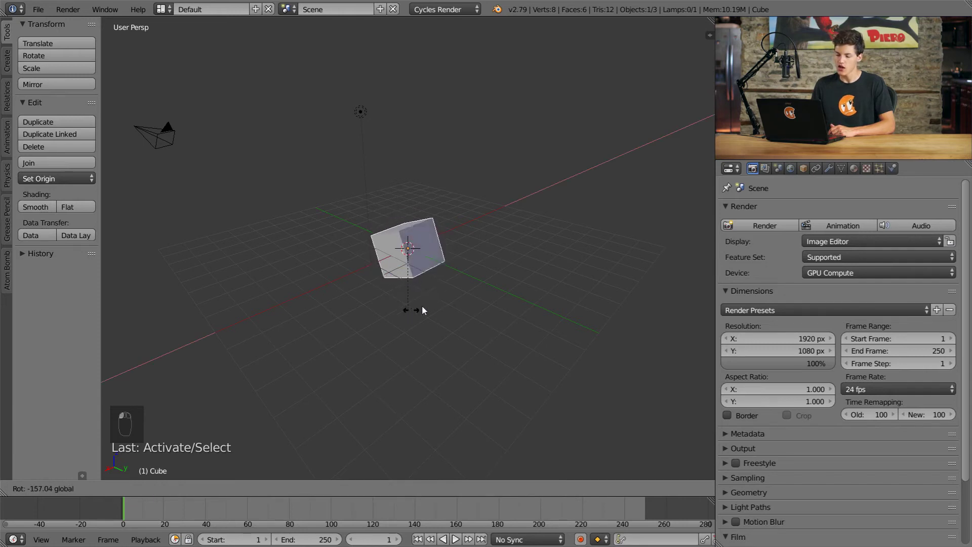
pyautogui.moveTo(457, 207); pyautogui.dragTo(379, 270)
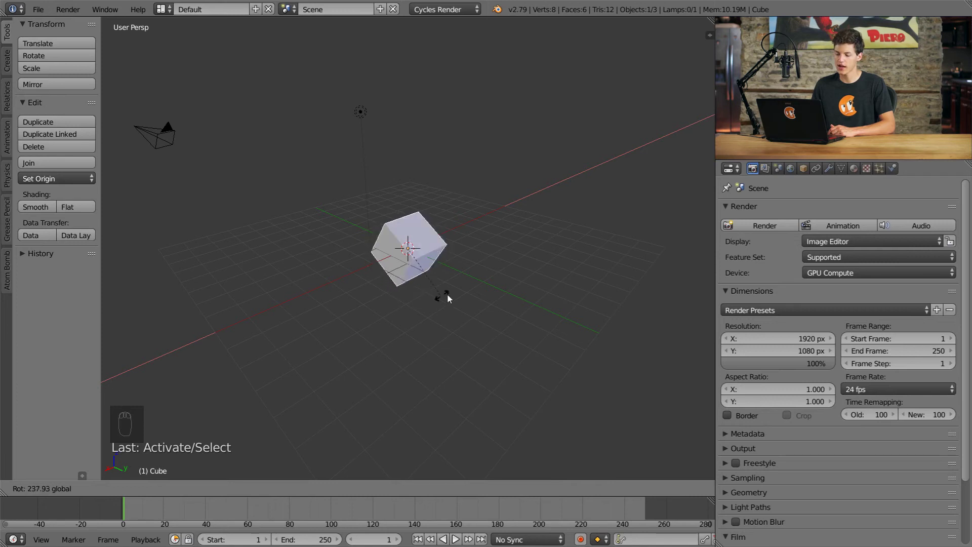
pyautogui.moveTo(448, 296); pyautogui.dragTo(440, 175)
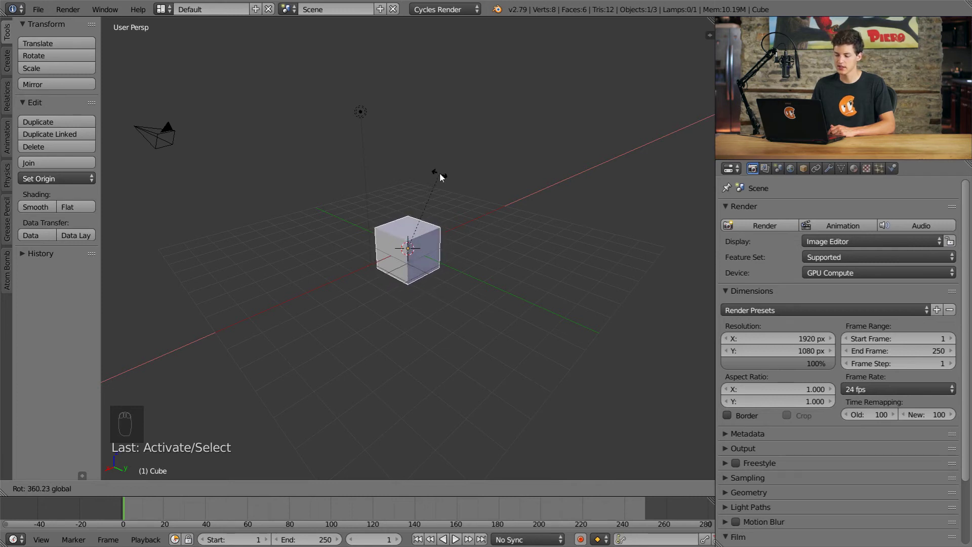
pyautogui.click(440, 175)
# Rotate the cube around the global Z axis and the global Y axis with the rotation manipulator.
pyautogui.moveTo(444, 256); pyautogui.dragTo(476, 261)
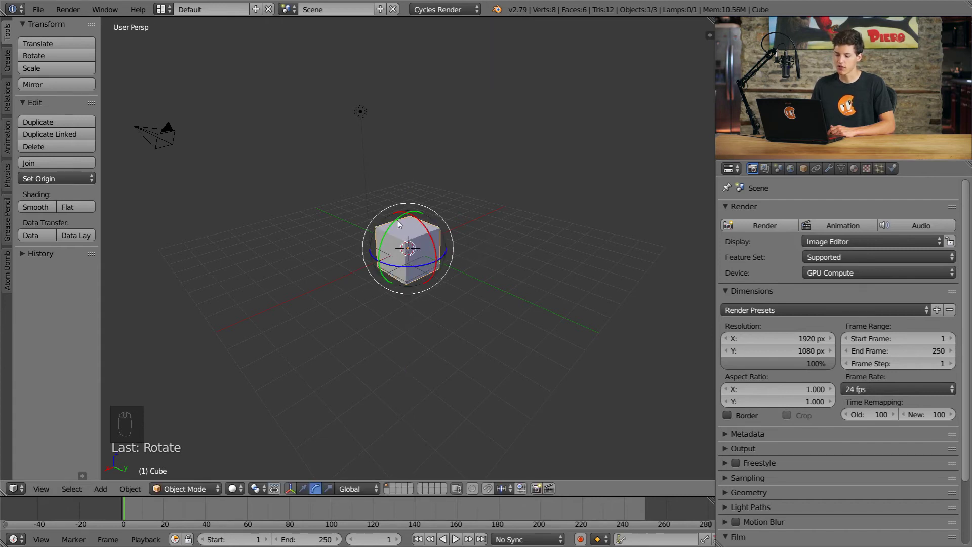
pyautogui.moveTo(399, 223); pyautogui.dragTo(383, 255)
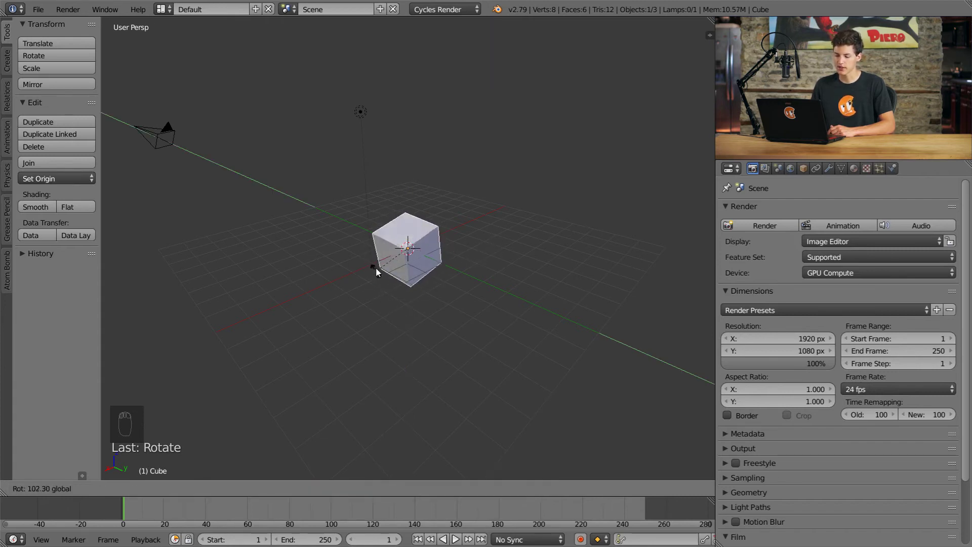
pyautogui.moveTo(375, 266); pyautogui.dragTo(380, 265)
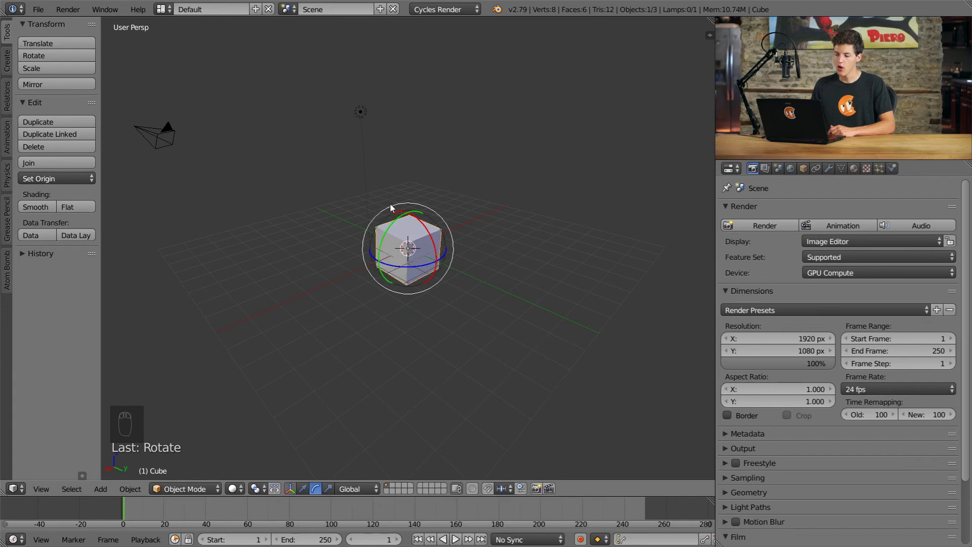
# Rotate the cube around the viewing axis, first with the manipulator and again with the Rotate command.
pyautogui.moveTo(391, 208)
pyautogui.mouseDown()
pyautogui.moveTo(373, 228)
pyautogui.moveTo(364, 269)
pyautogui.moveTo(439, 311)
pyautogui.moveTo(484, 206)
pyautogui.moveTo(420, 186)
pyautogui.moveTo(381, 207)
pyautogui.mouseUp()
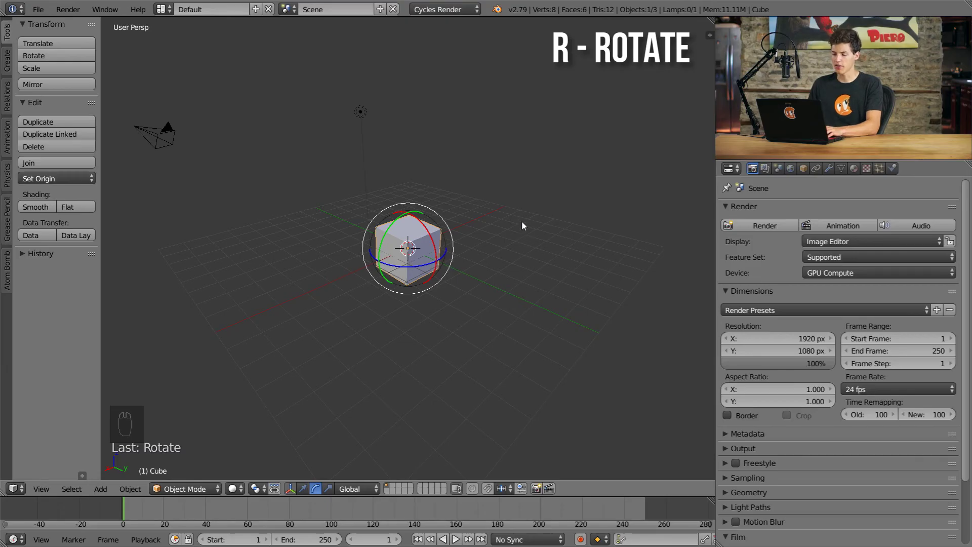
pyautogui.press('r')
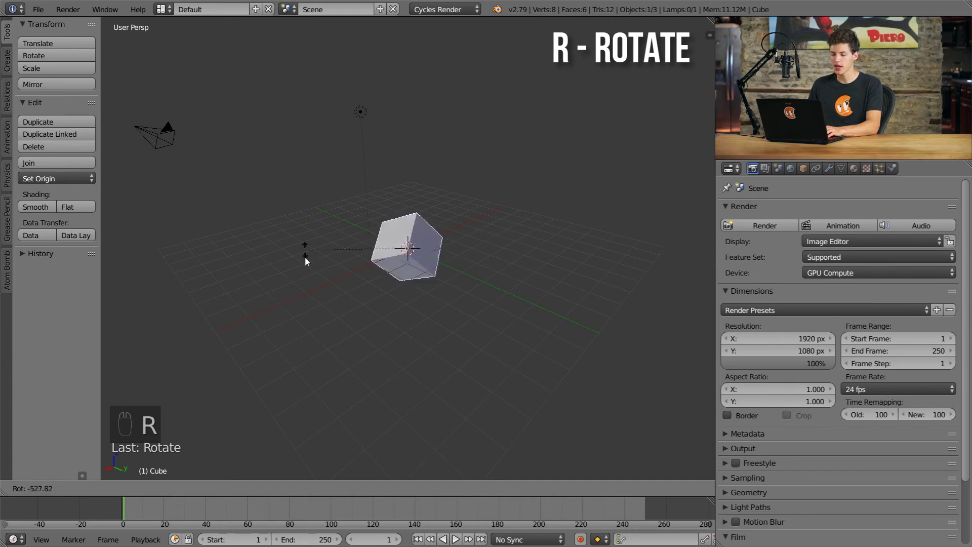
pyautogui.click(550, 207)
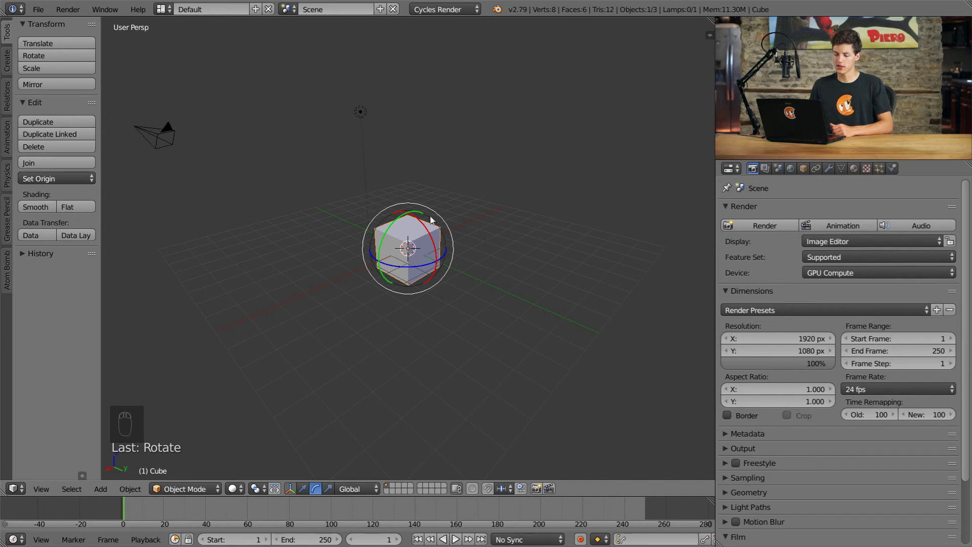
# Switch to the scale manipulator, scale the cube along the Z axis, and enlarge it uniformly.
pyautogui.click(328, 489)
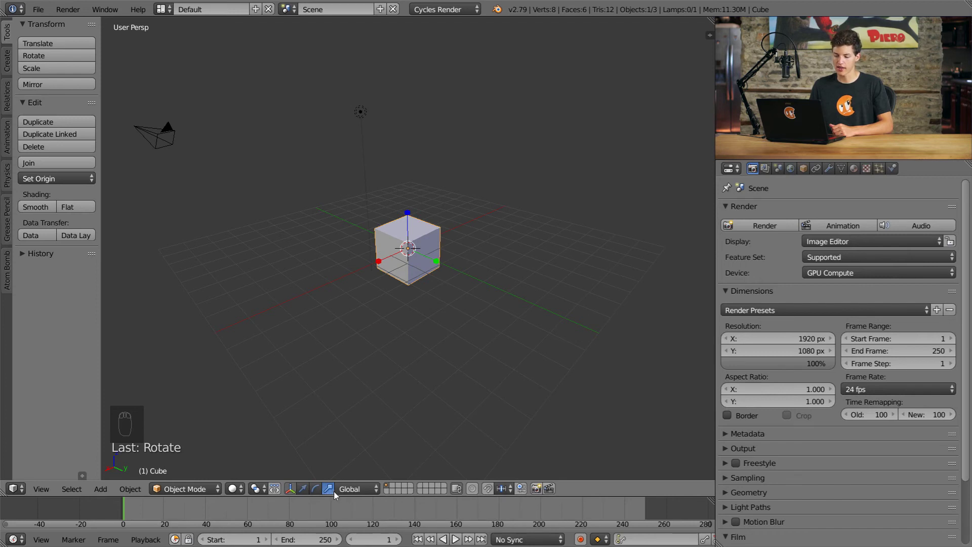
pyautogui.scroll(3, 461, 299)
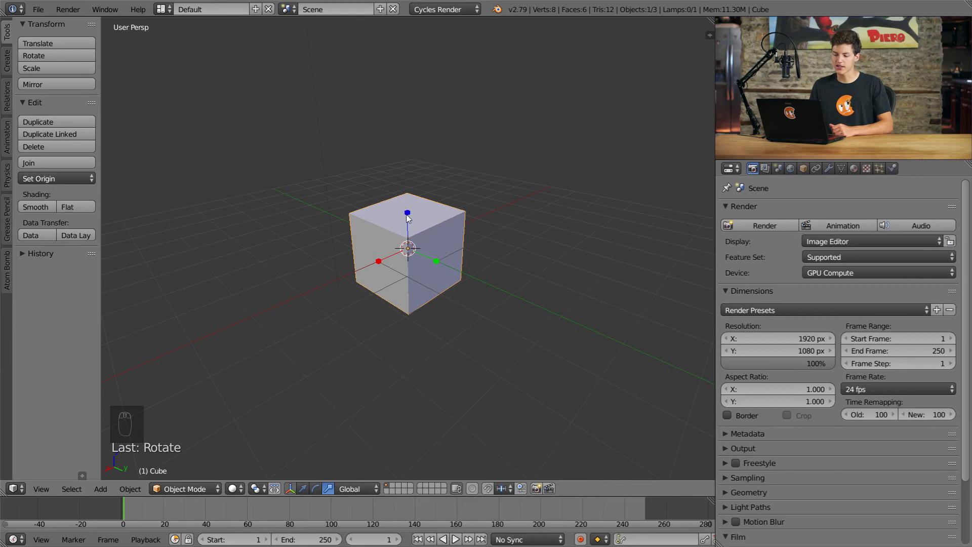
pyautogui.moveTo(408, 217); pyautogui.dragTo(442, 194)
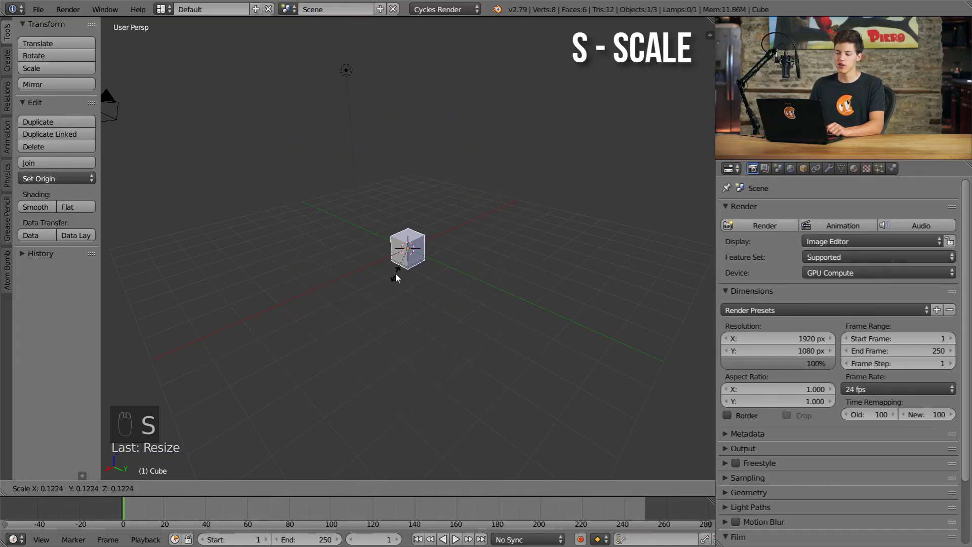
pyautogui.click(279, 365)
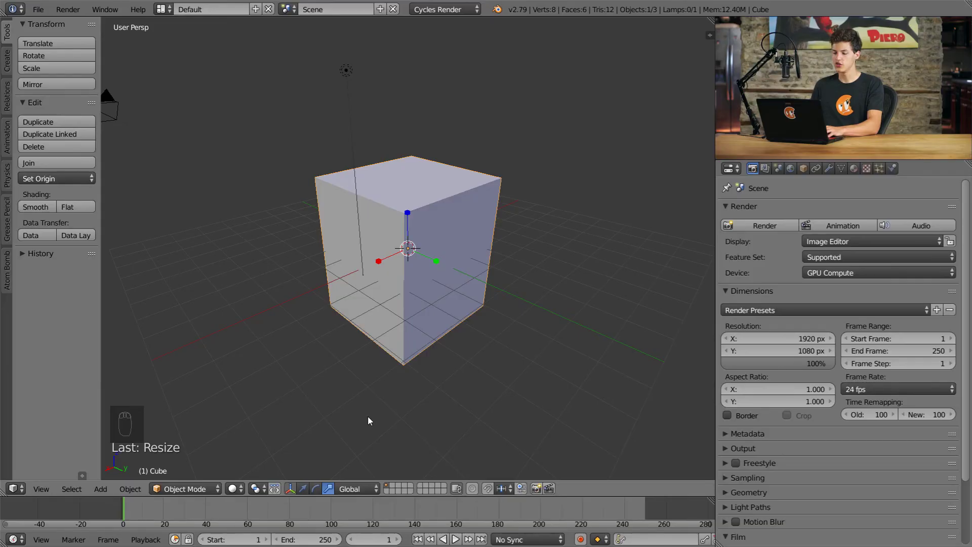
# Grab the enlarged cube and place it slightly away from the 3D cursor.
pyautogui.press('g')
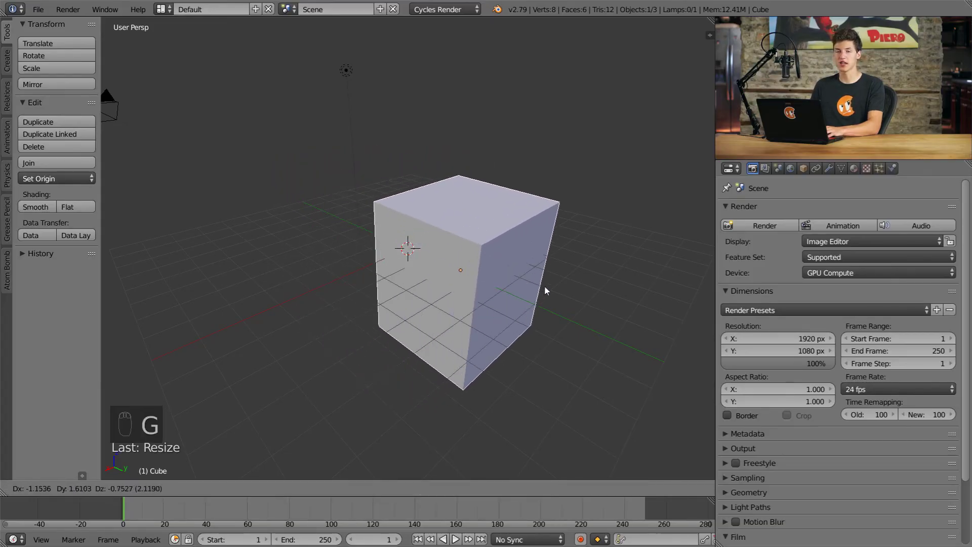
pyautogui.click(500, 275)
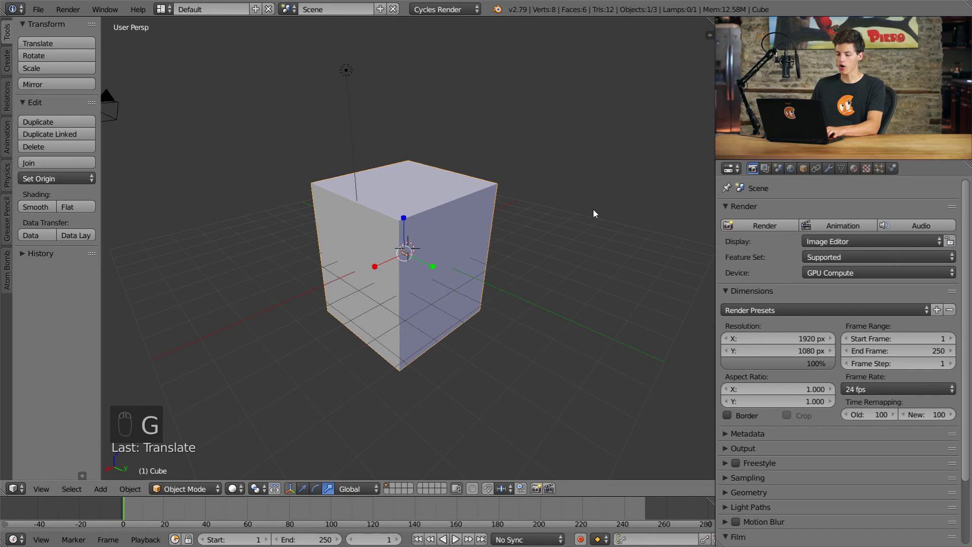
# Rotate the enlarged cube freely in the view and scale it uniformly.
pyautogui.press('r')
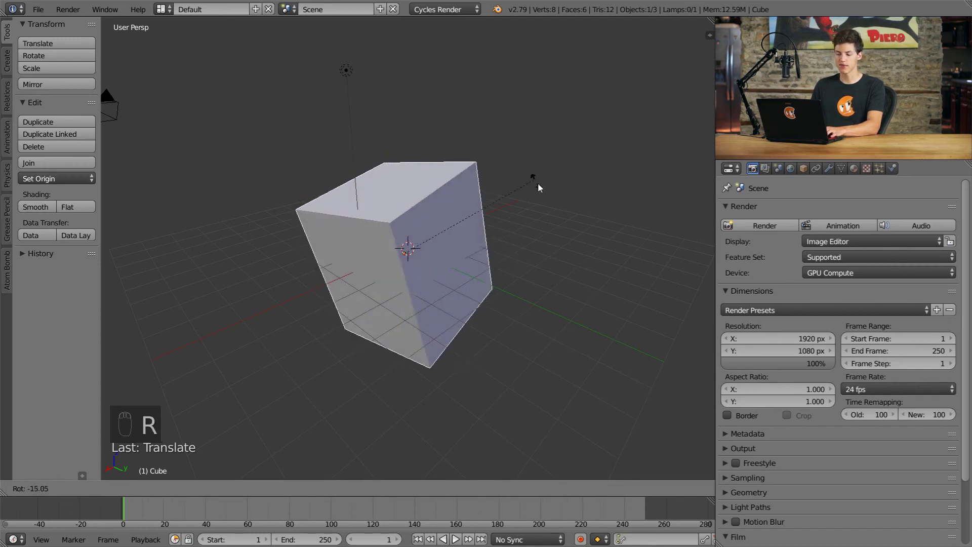
pyautogui.click(546, 206)
pyautogui.press('s')
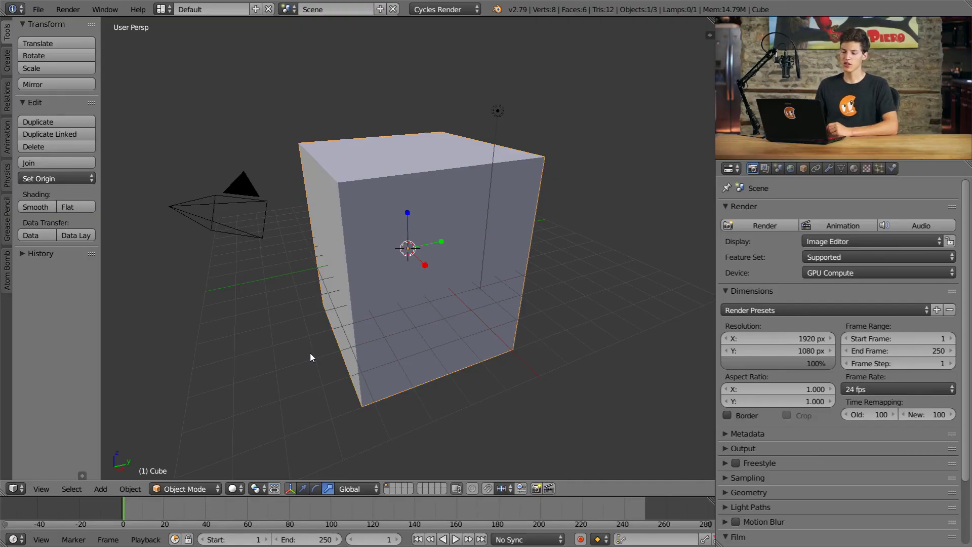
# Start a new scene by reloading the start-up file.
pyautogui.click(38, 9)
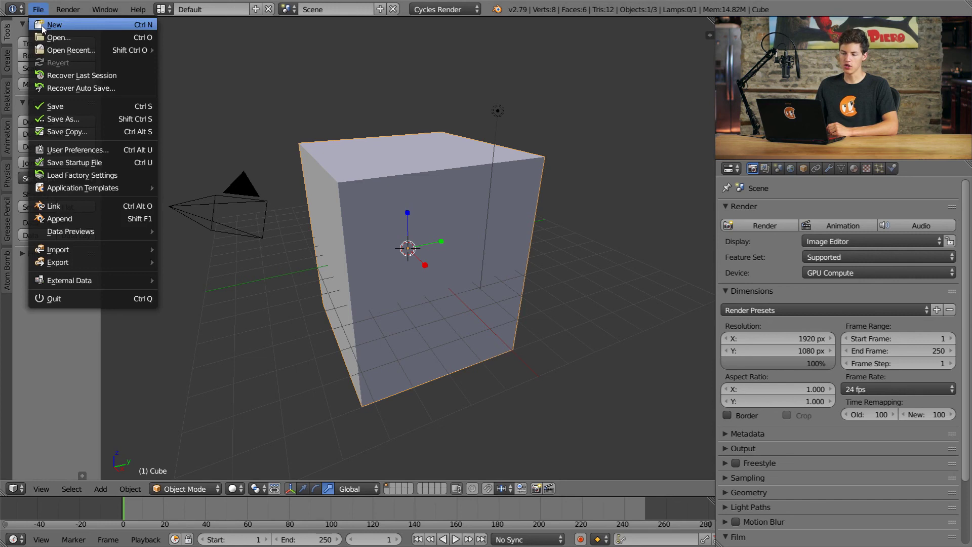
pyautogui.click(43, 25)
pyautogui.click(74, 36)
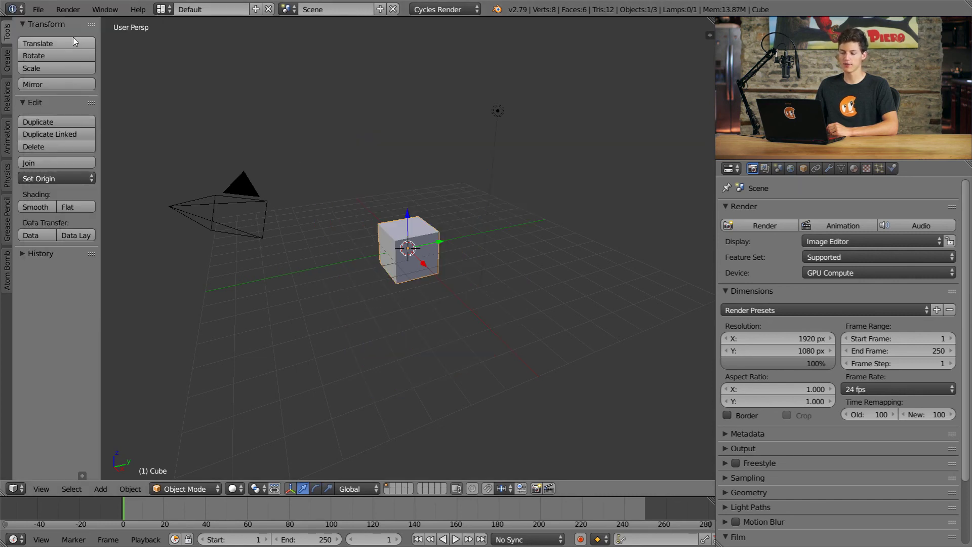